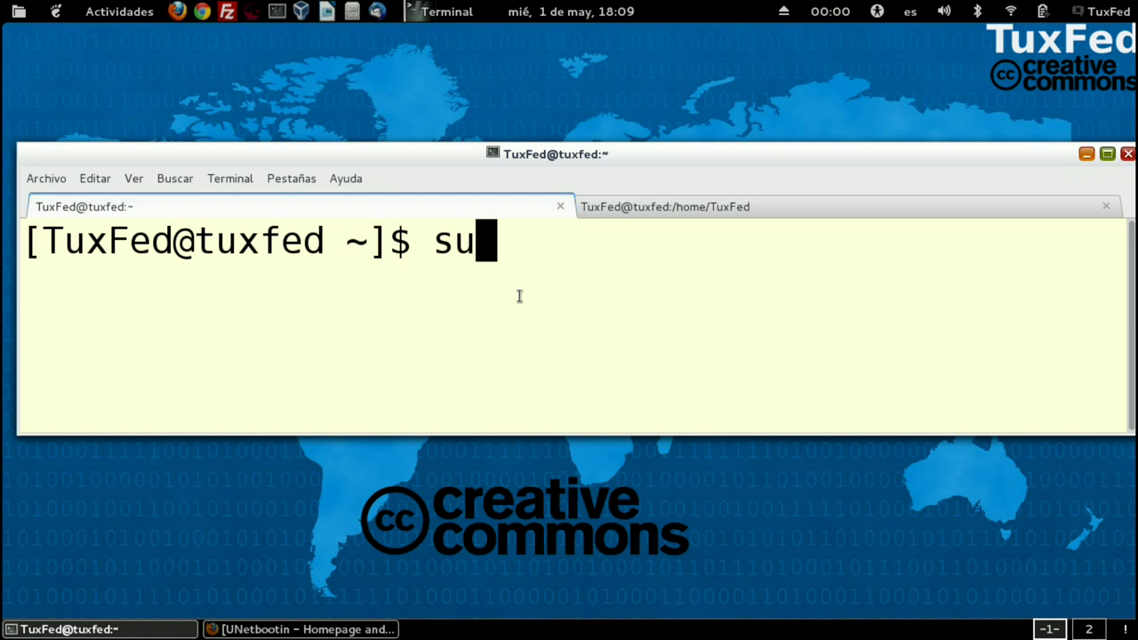
# Step: Install UNetbootin in the root terminal session with the command "yum install unetbootin -y"
pyautogui.press('Return')
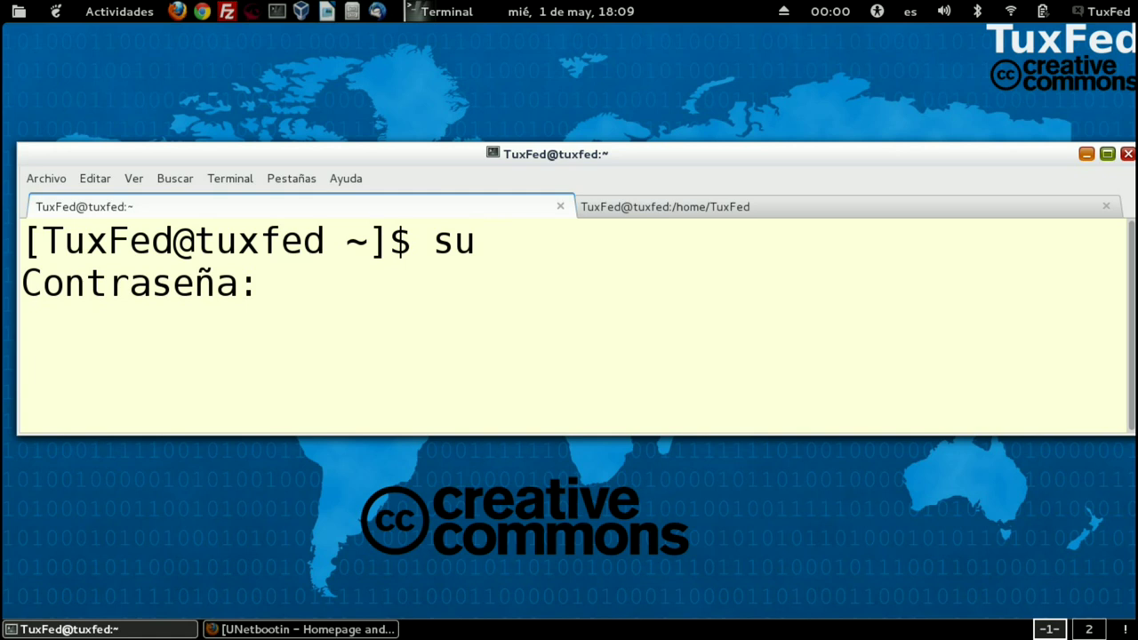
pyautogui.click(798, 210)
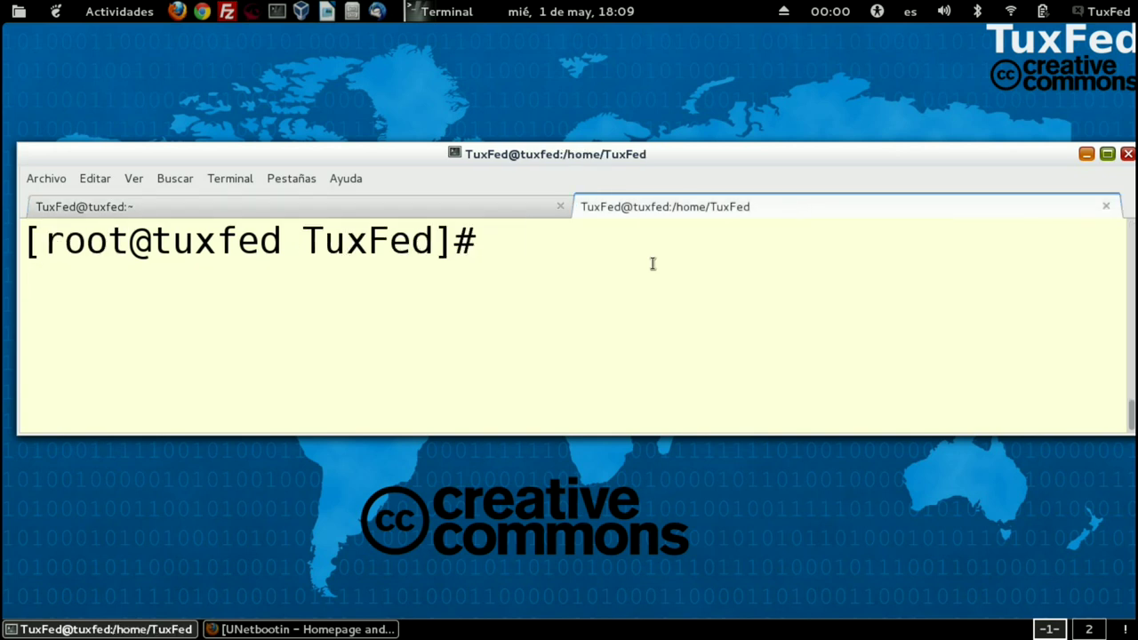
pyautogui.press('Up')
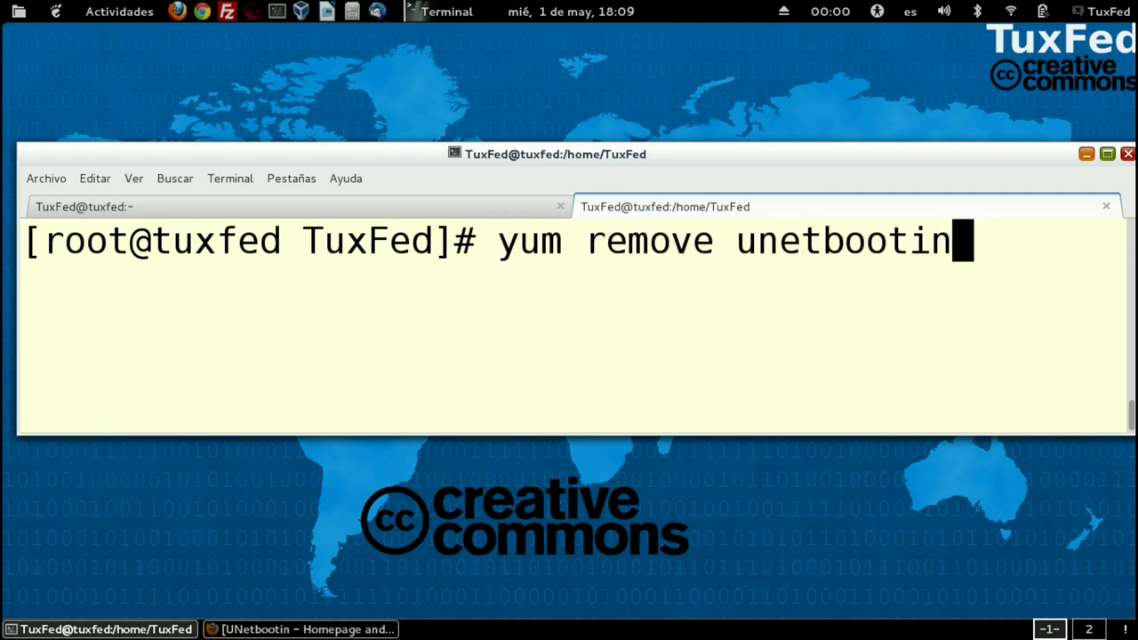
pyautogui.press('Up')
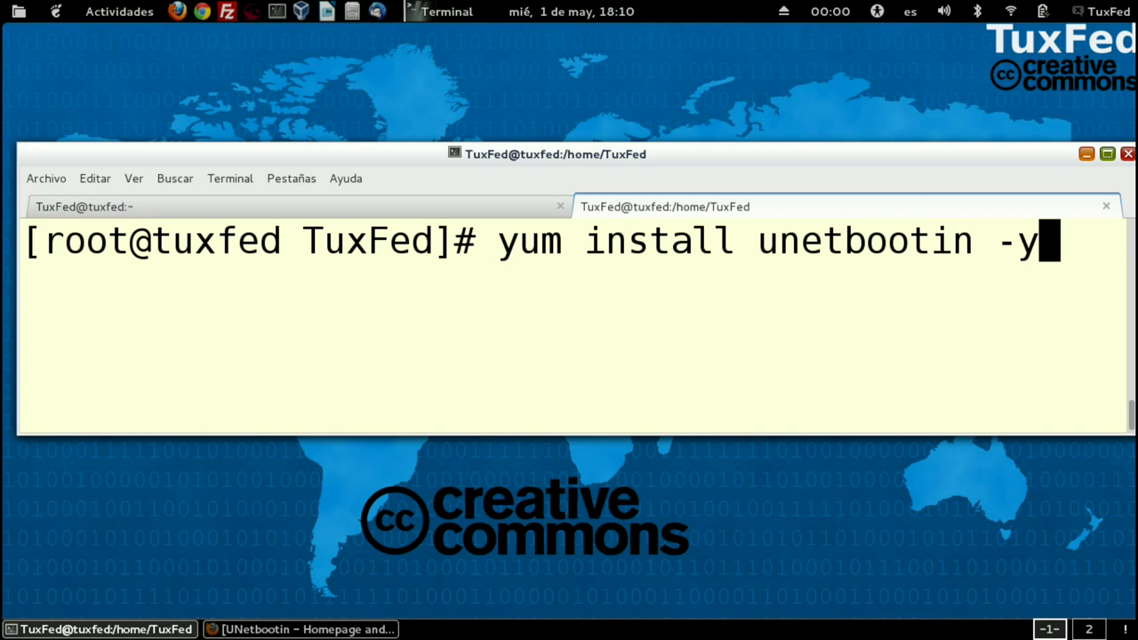
pyautogui.press('Return')
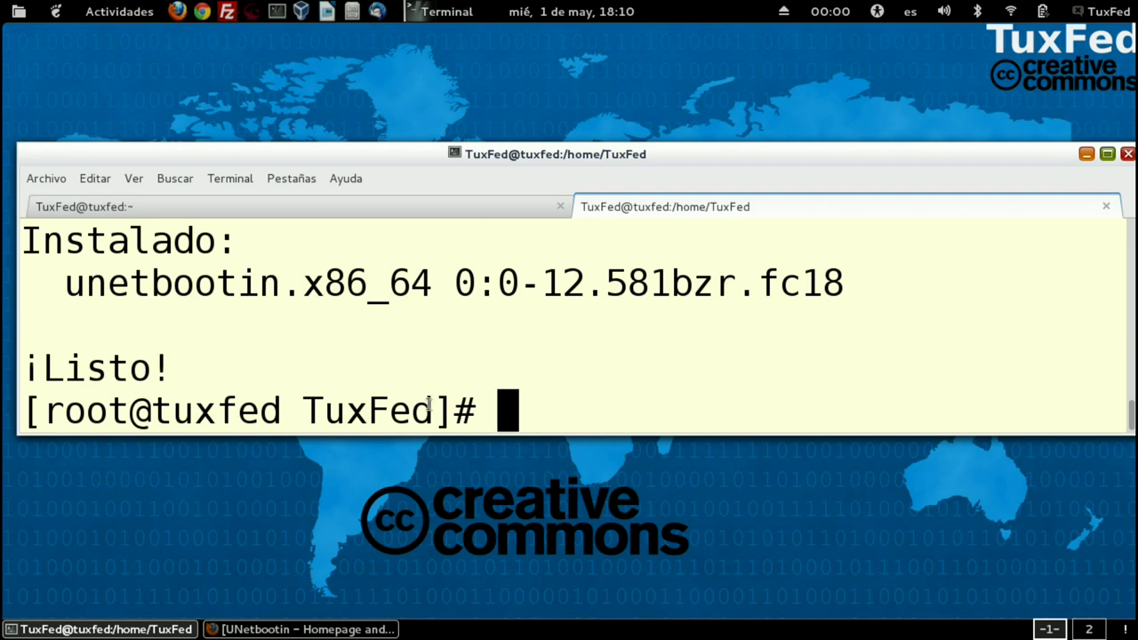
pyautogui.moveTo(494, 409); pyautogui.dragTo(62, 302)
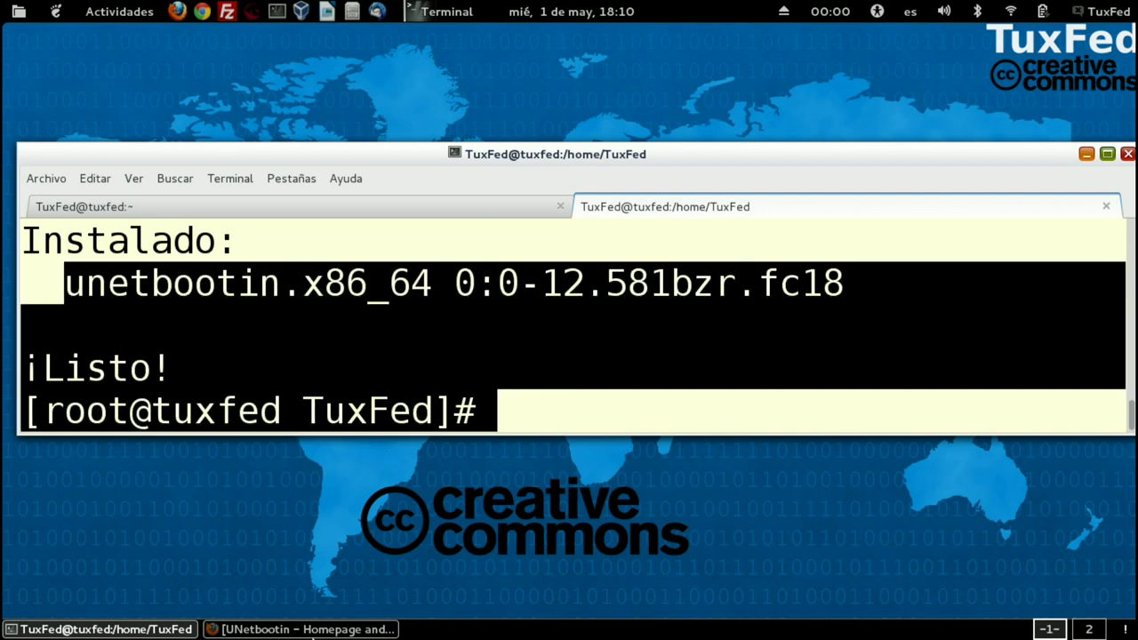
# Step: Minimize the terminal, search the applications for "un", launch UNetbootin and authorize it with the superuser password
pyautogui.click(151, 629)
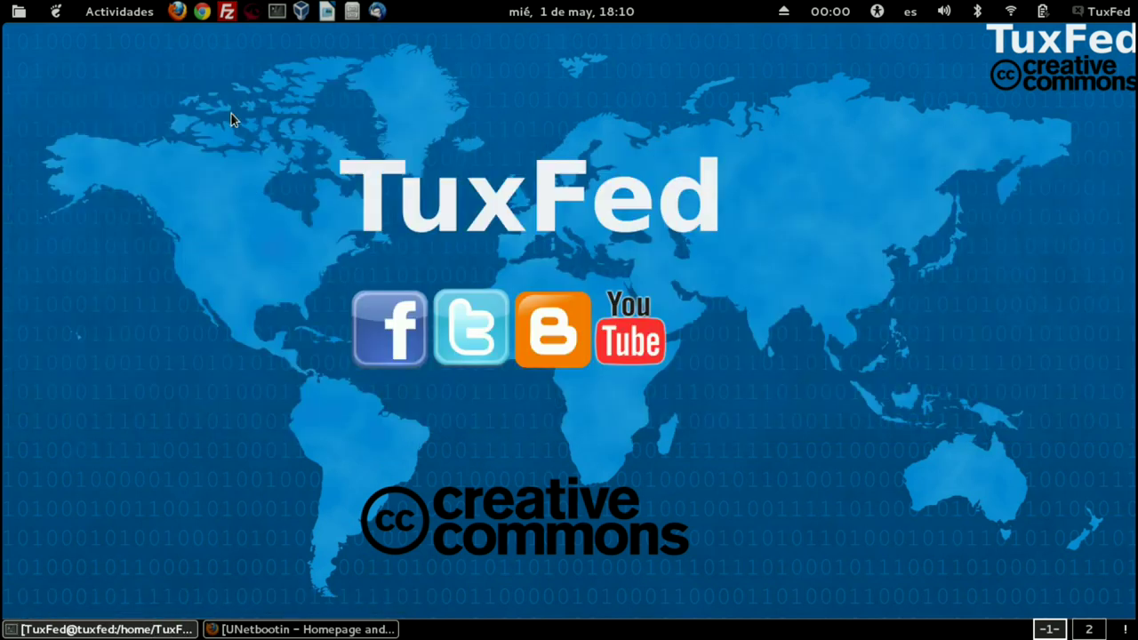
pyautogui.click(122, 12)
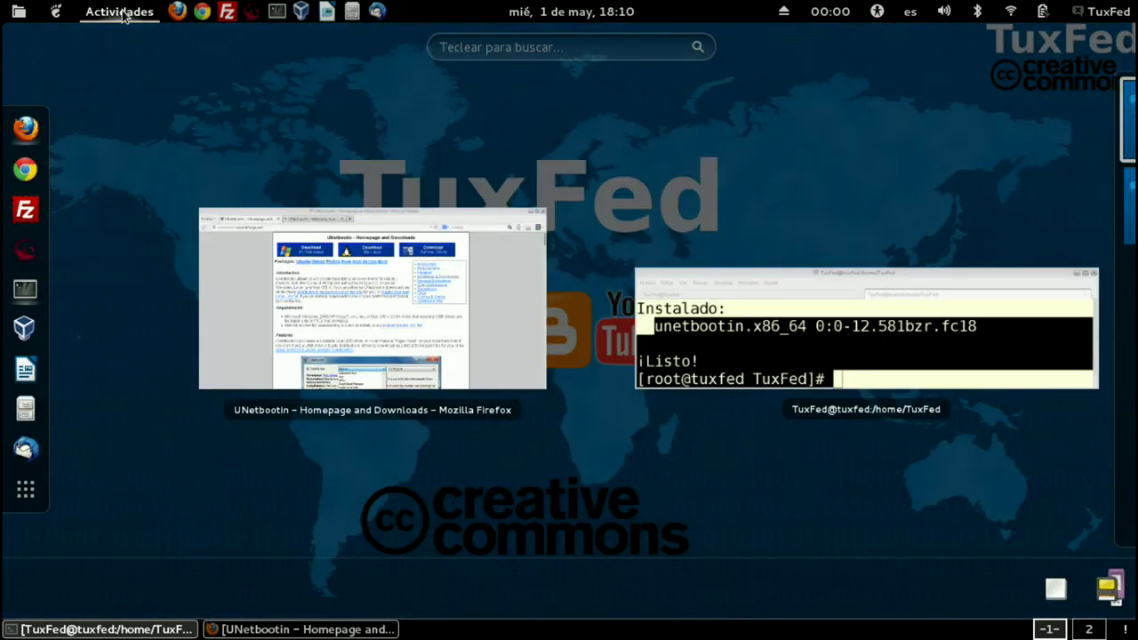
pyautogui.write('un')
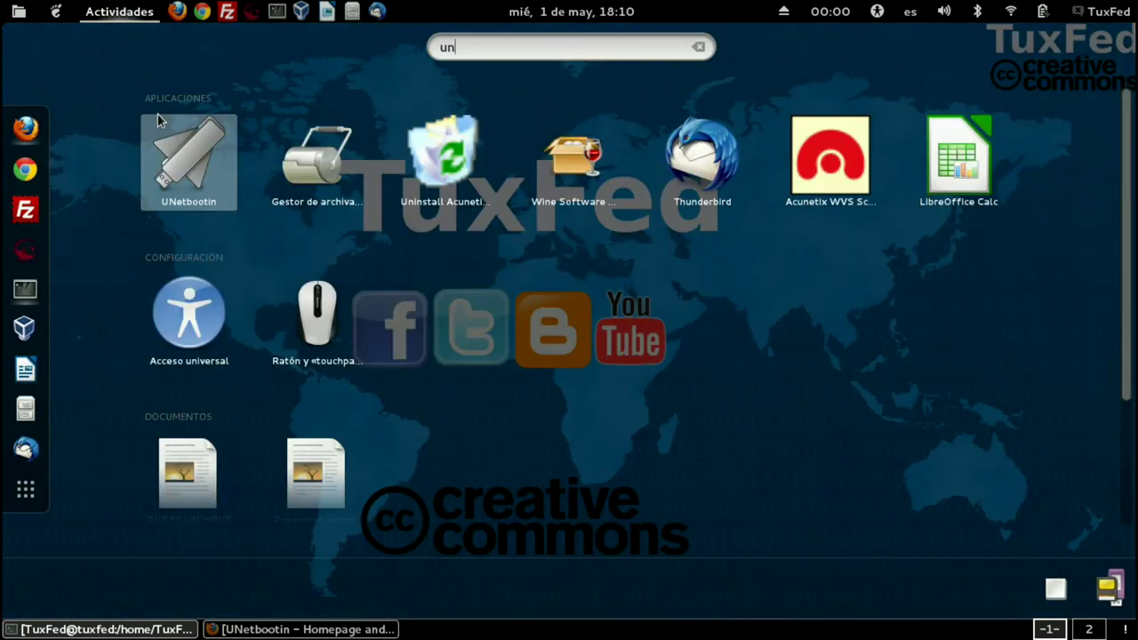
pyautogui.click(179, 164)
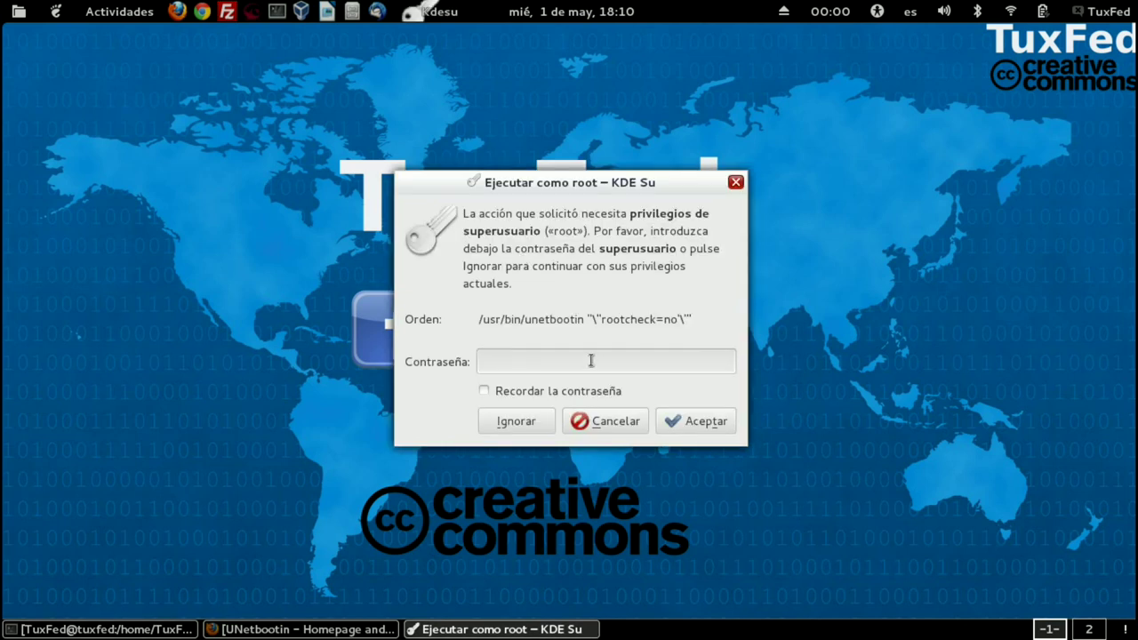
pyautogui.write('*')
pyautogui.press('Return')
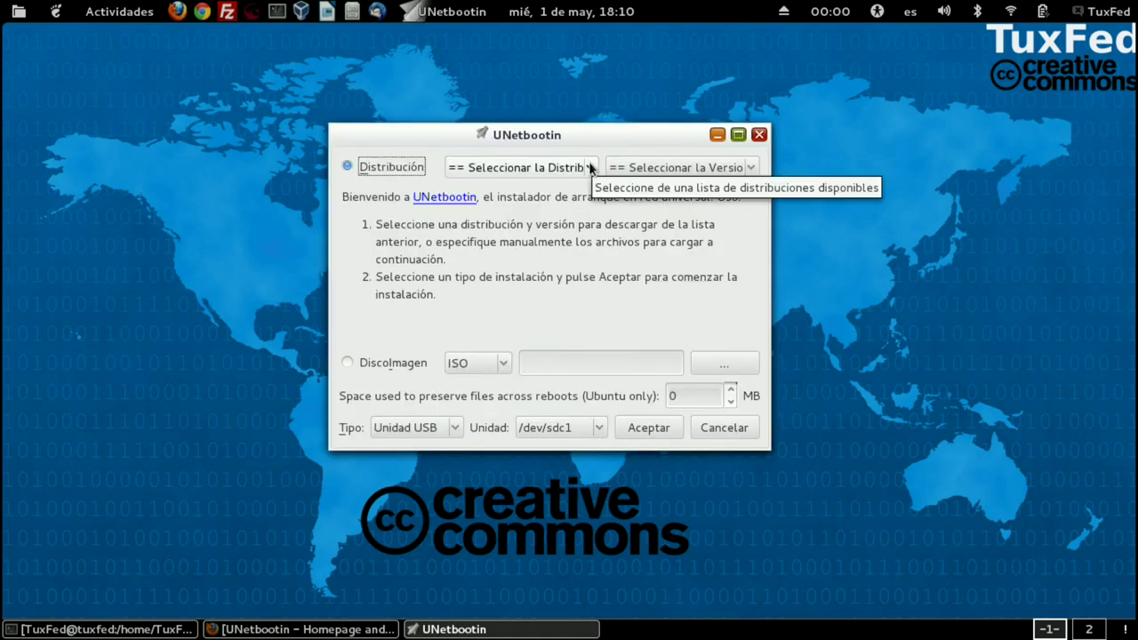
# Step: Choose Fedora as the distribution and 17_Live_x64 as the version to download
pyautogui.click(590, 167)
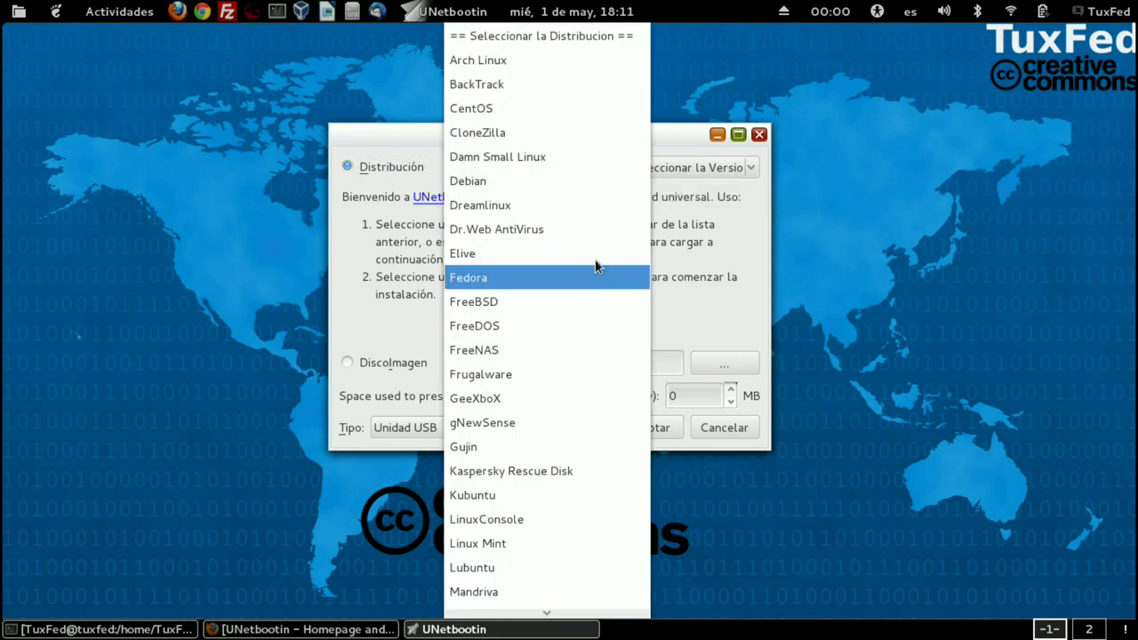
pyautogui.scroll(-5, 586, 182)
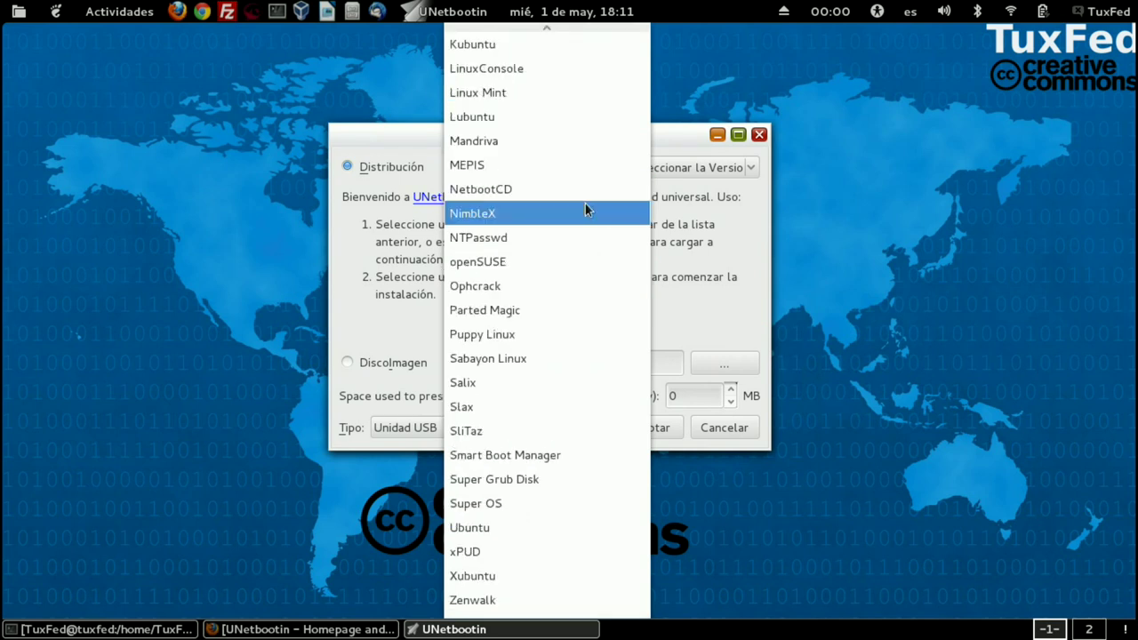
pyautogui.scroll(5, 584, 205)
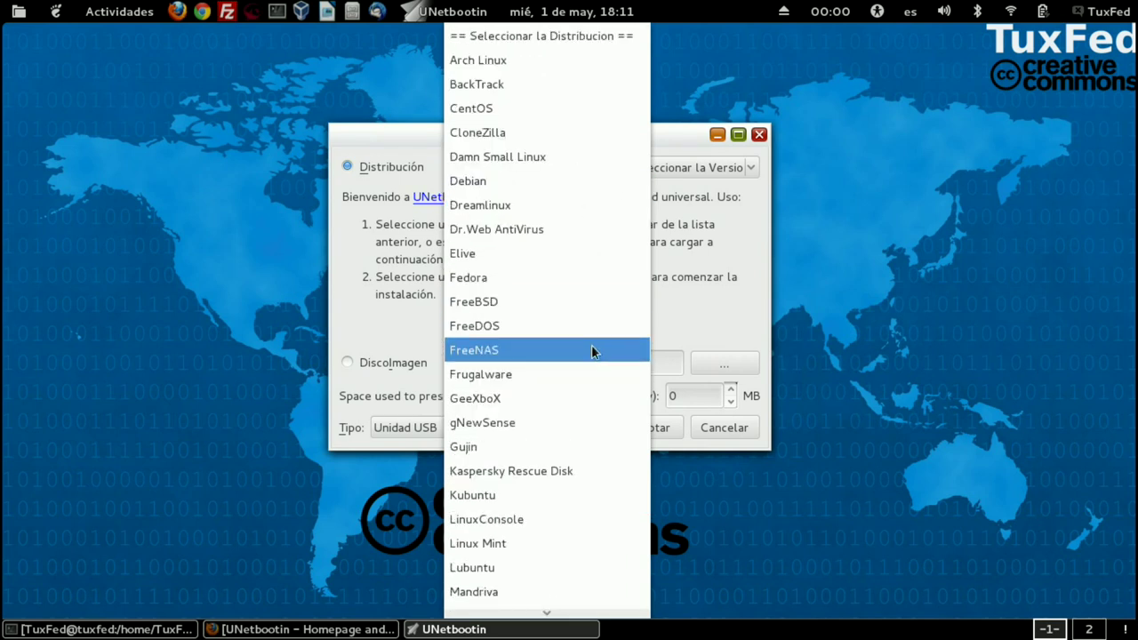
pyautogui.click(552, 280)
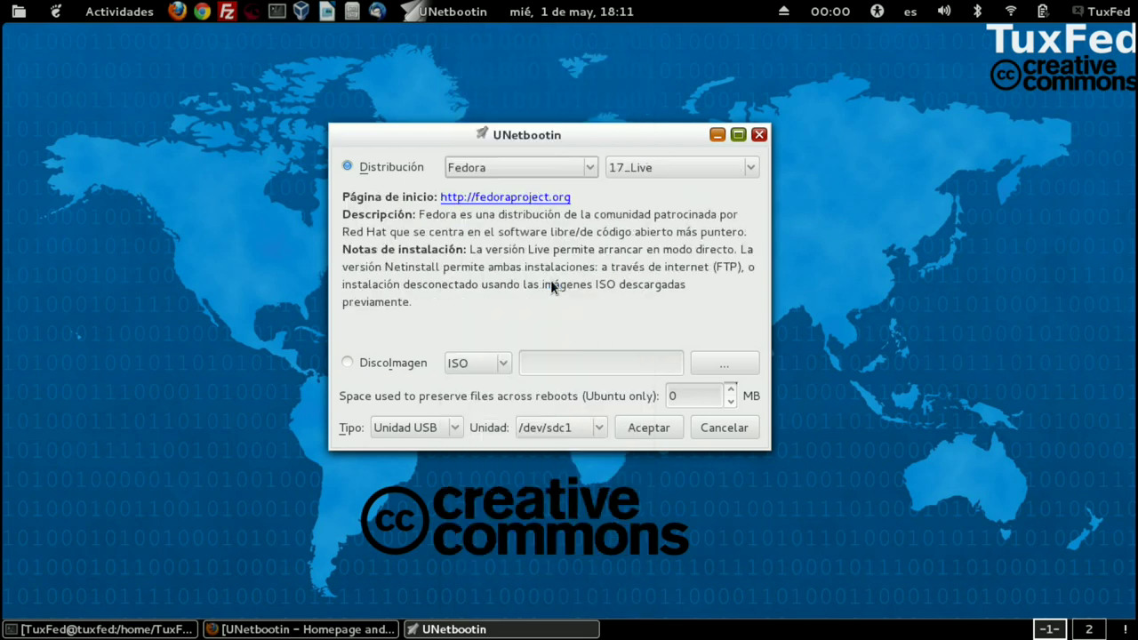
pyautogui.click(750, 168)
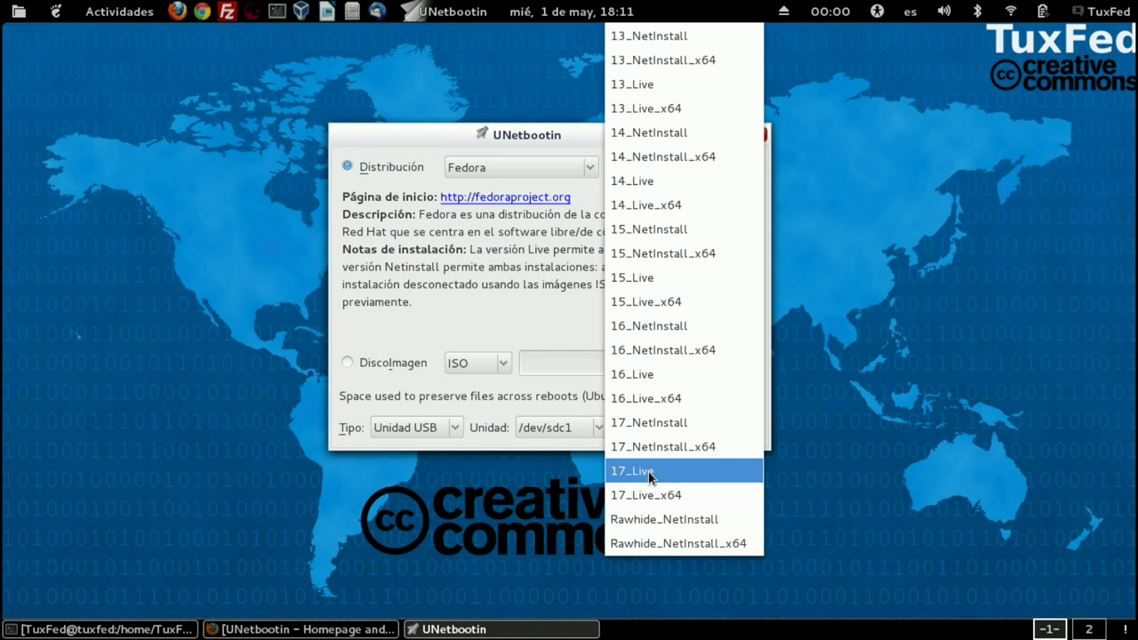
pyautogui.click(685, 498)
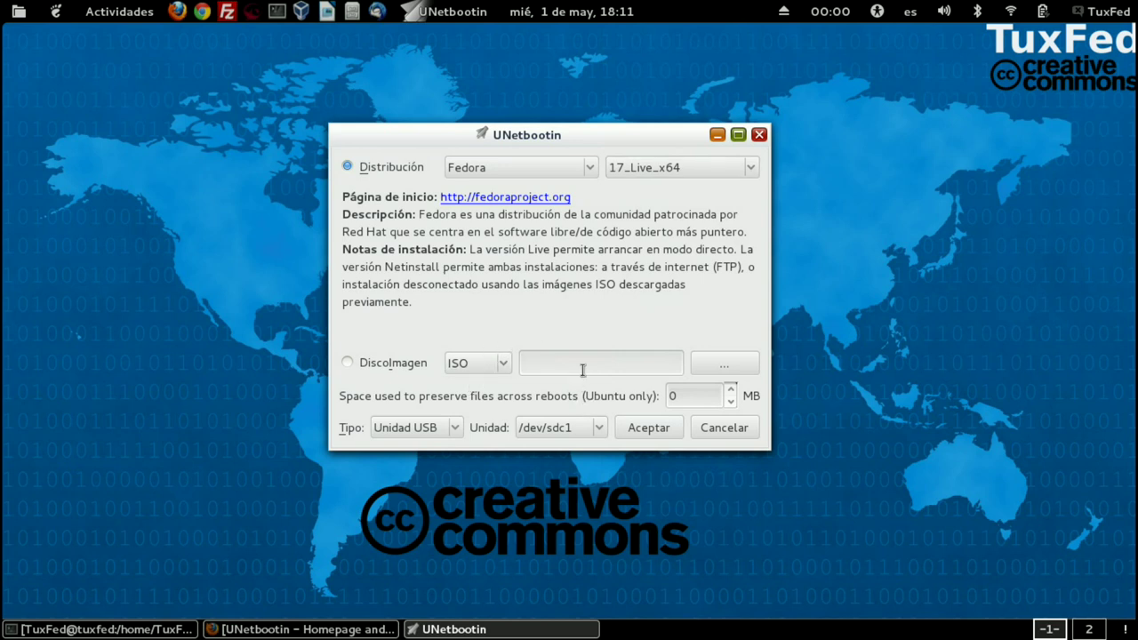
# Step: Load the disk image Fedora-Live-Desktop-x86_64-19-Alpha-1.iso from the Fedora-Live-Desktop-x86_64-19-Alpha folder inside Descargas
pyautogui.click(736, 368)
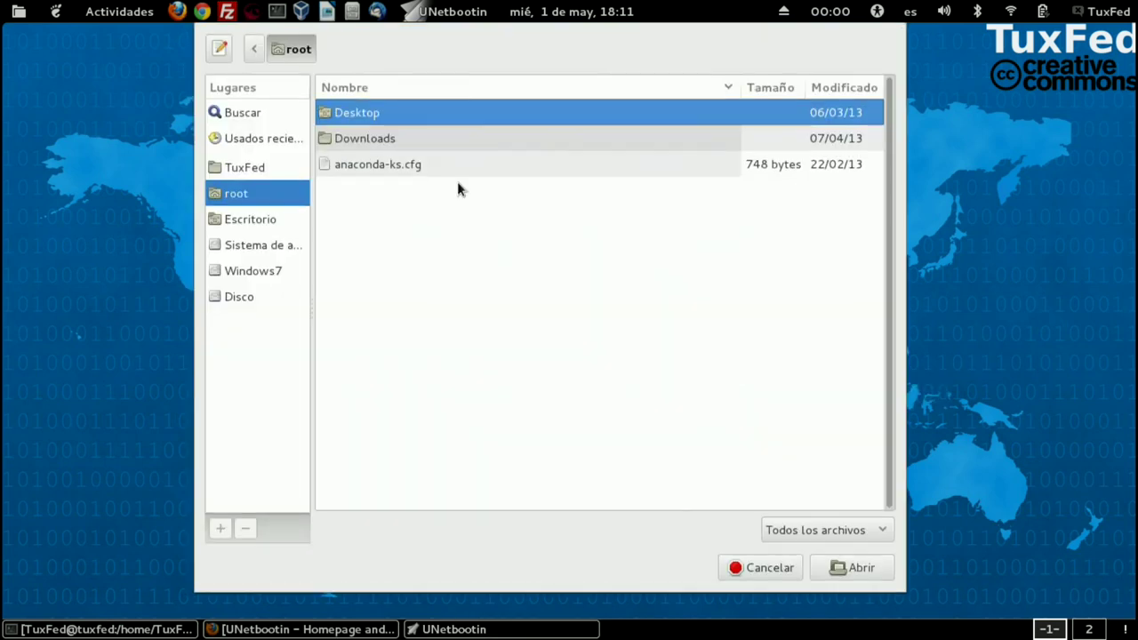
pyautogui.click(261, 168)
pyautogui.doubleClick(391, 117)
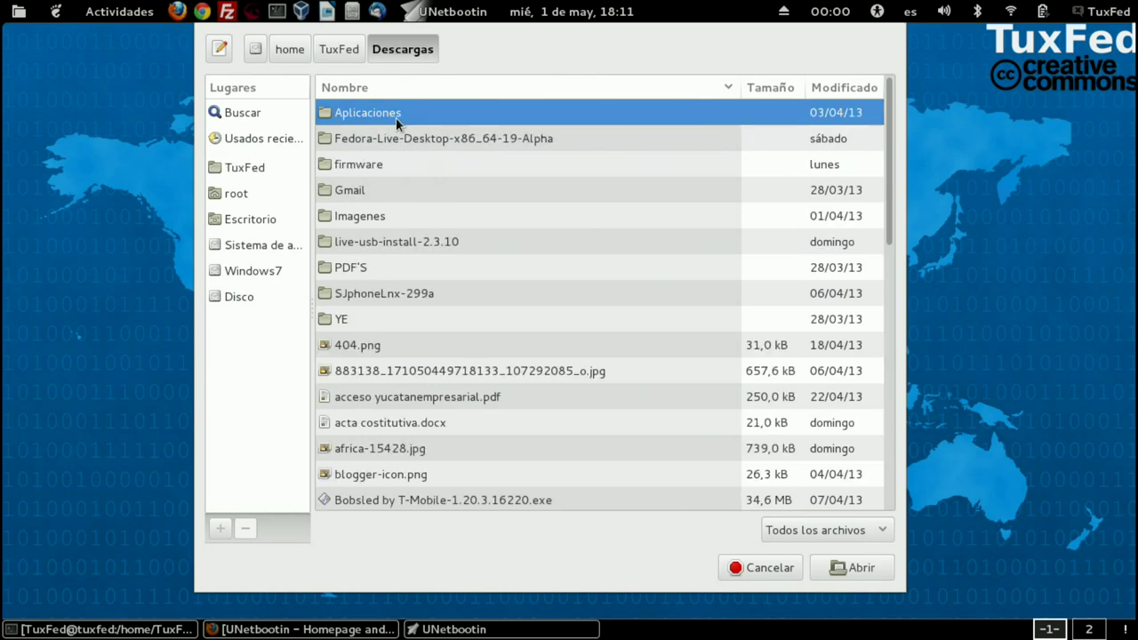
pyautogui.doubleClick(402, 134)
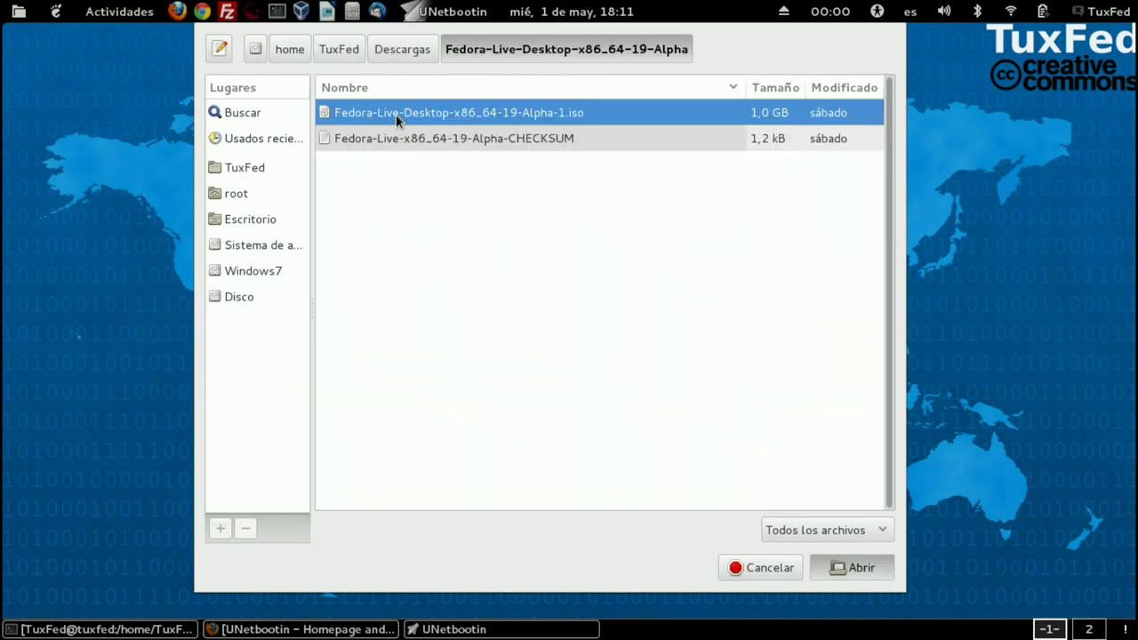
pyautogui.doubleClick(395, 114)
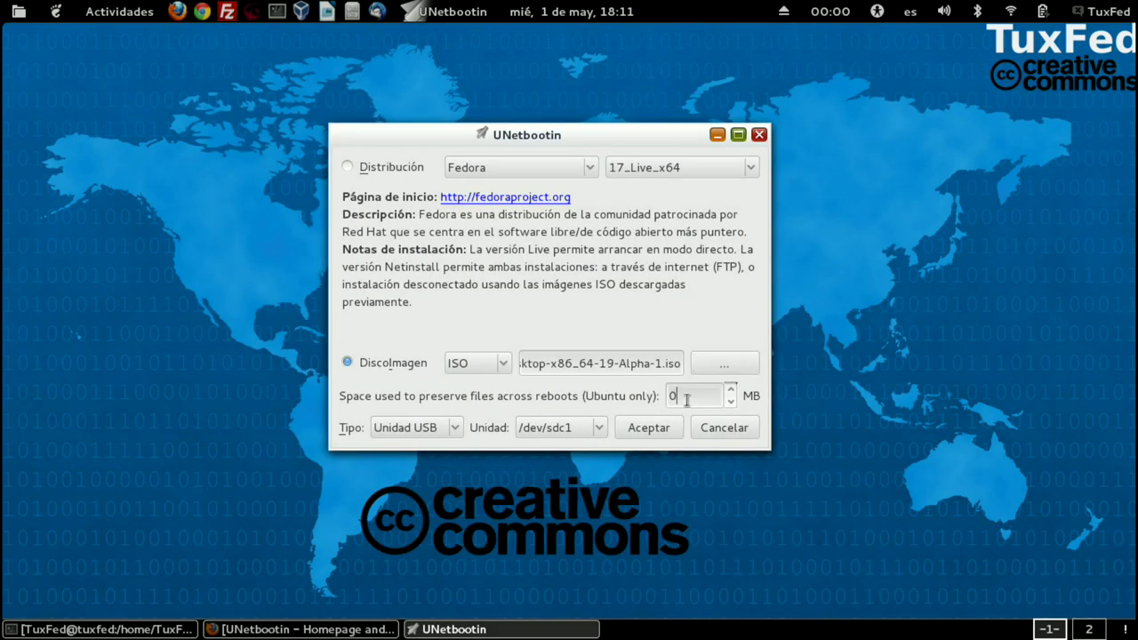
# Step: Select Unidad USB as the installation type and /dev/sdc1 as the target drive
pyautogui.doubleClick(717, 396)
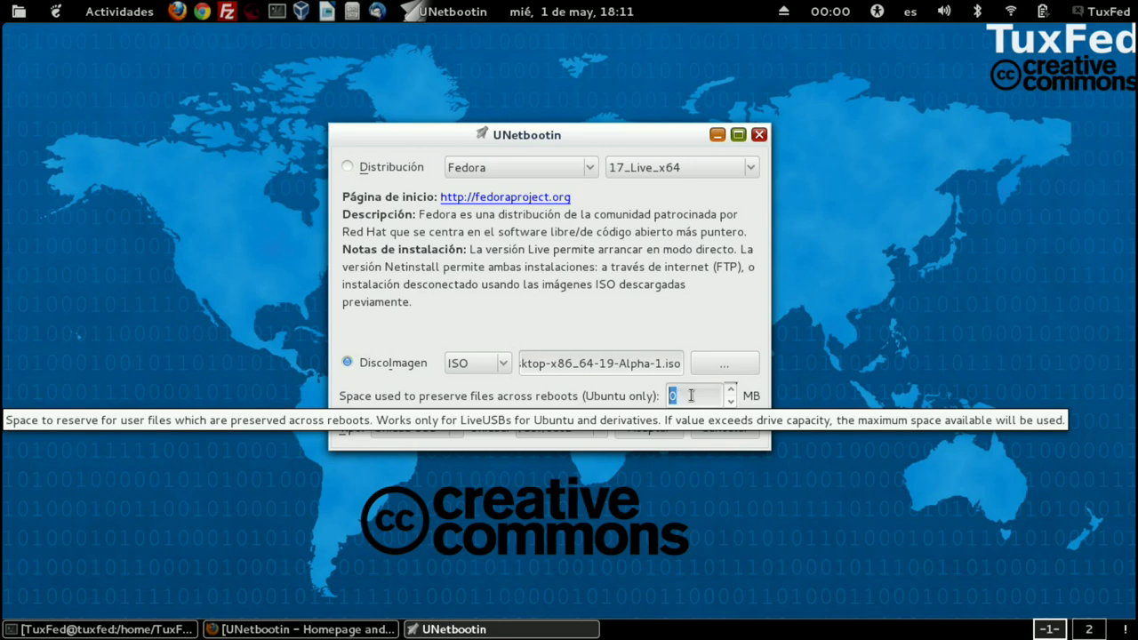
pyautogui.click(691, 395)
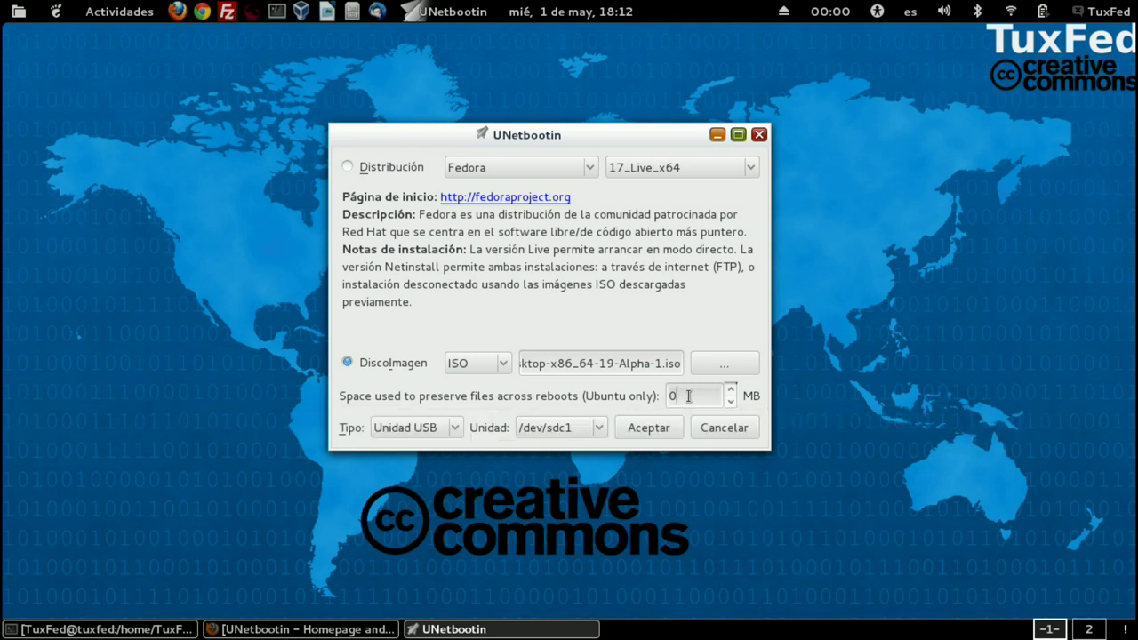
pyautogui.click(454, 428)
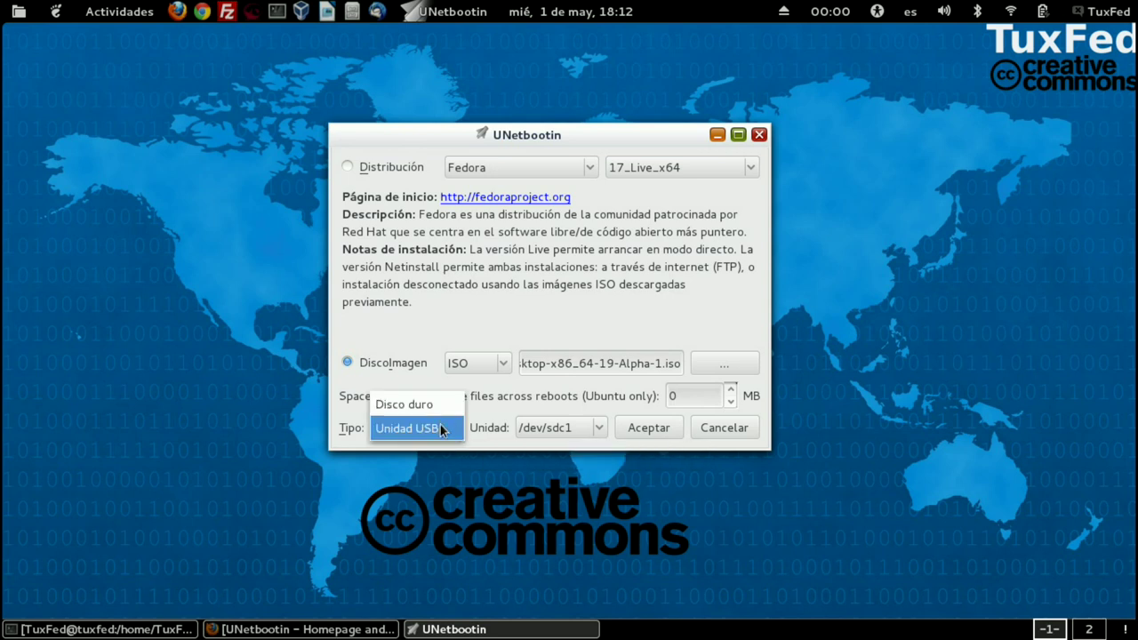
pyautogui.click(406, 429)
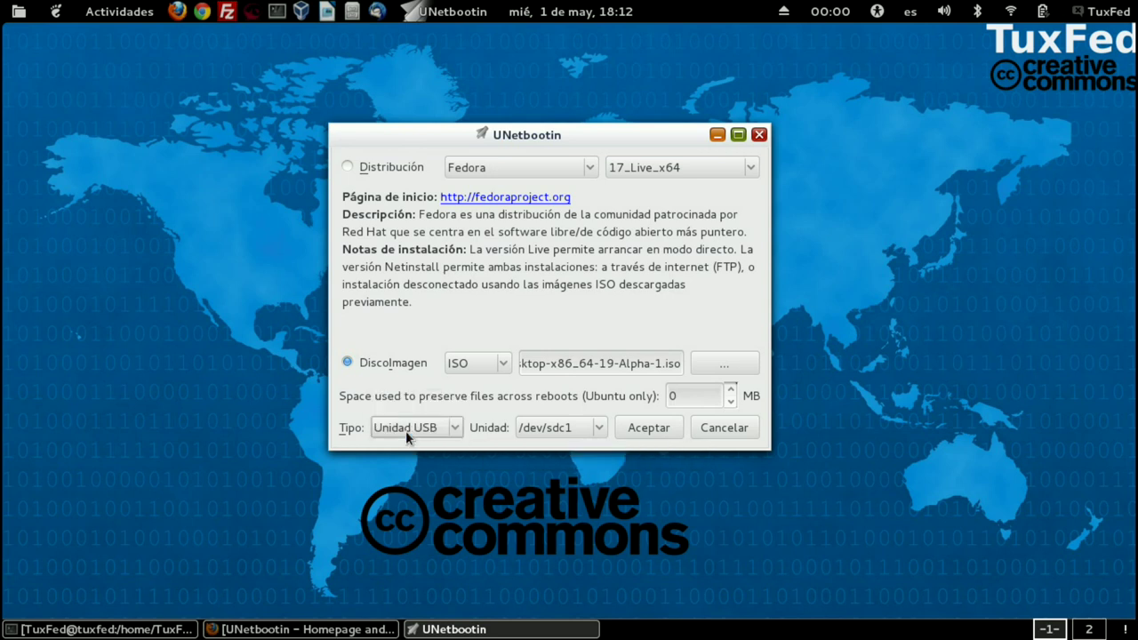
pyautogui.click(576, 427)
pyautogui.click(567, 428)
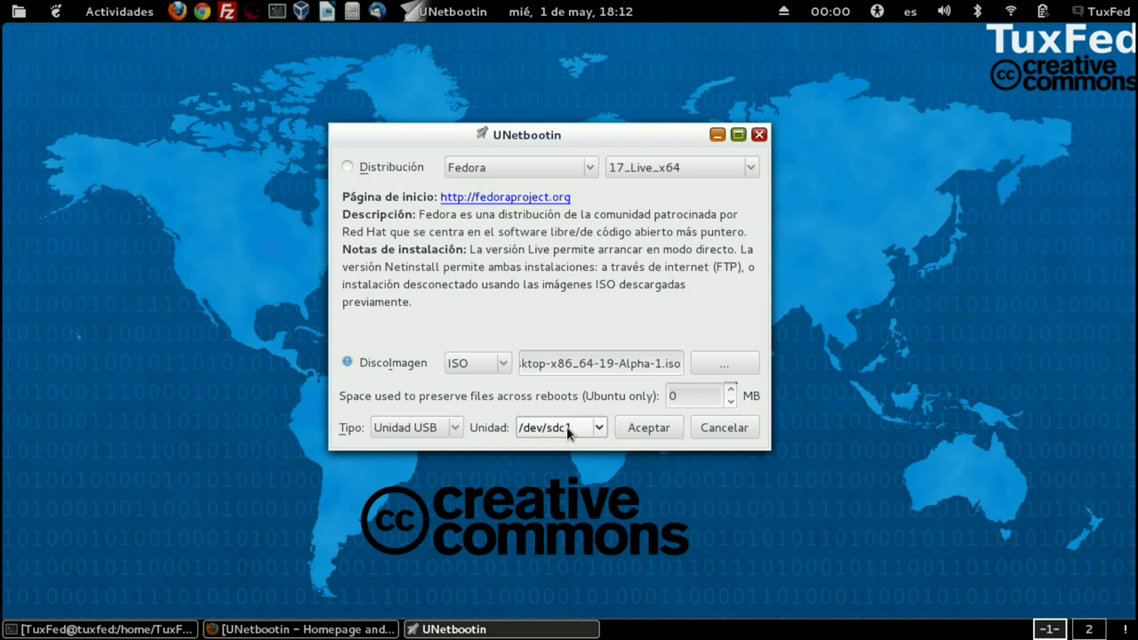
pyautogui.click(567, 431)
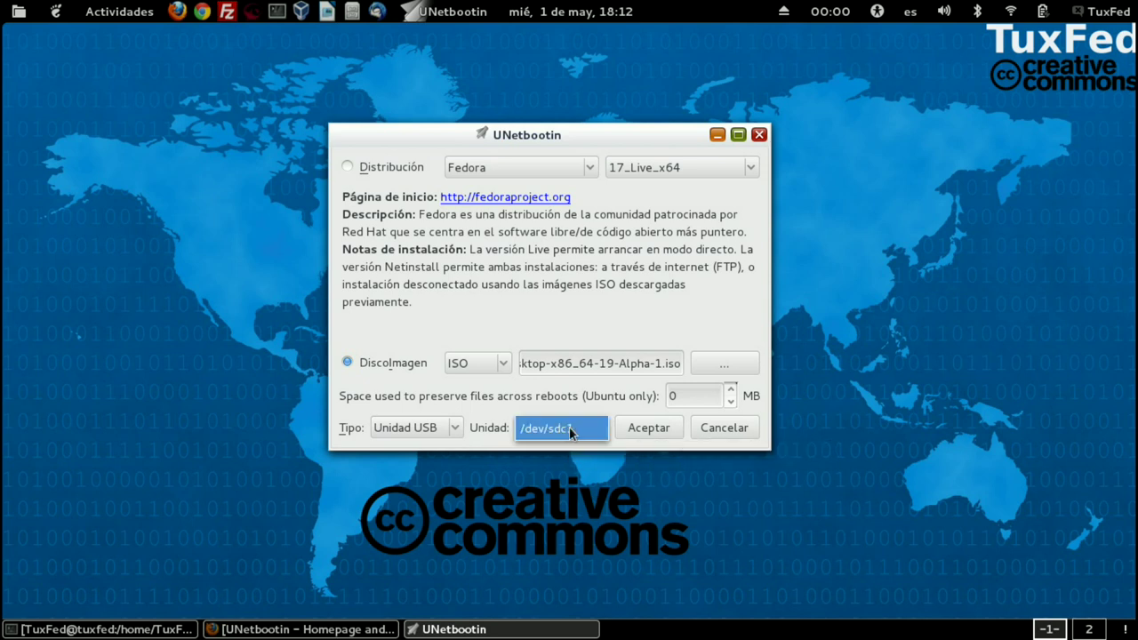
pyautogui.click(571, 430)
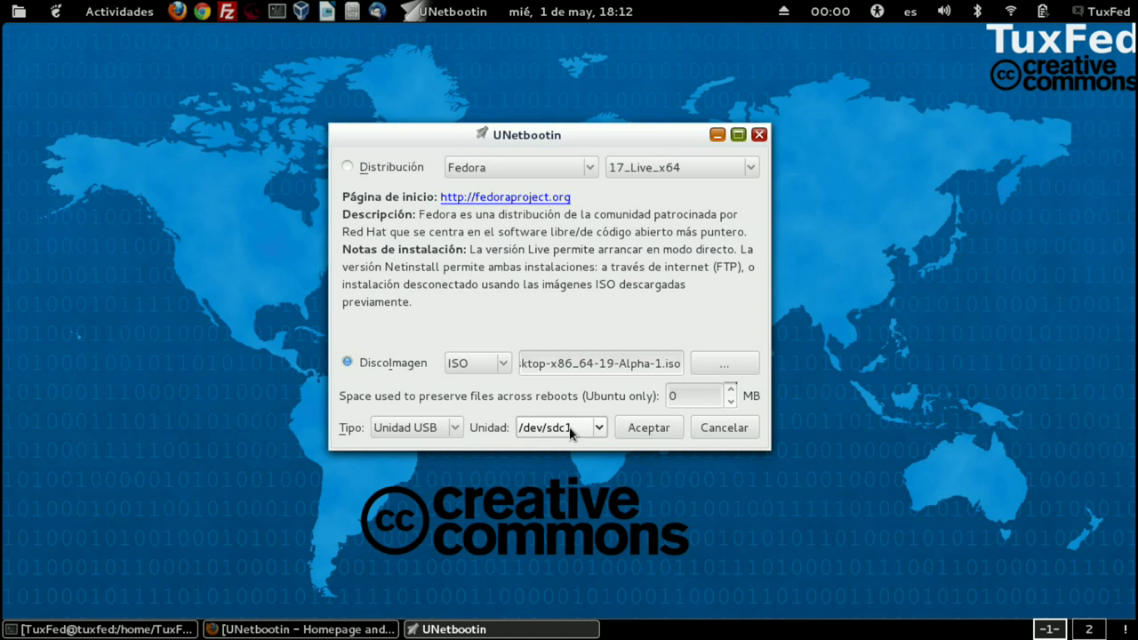
pyautogui.click(598, 429)
pyautogui.click(600, 431)
pyautogui.click(578, 429)
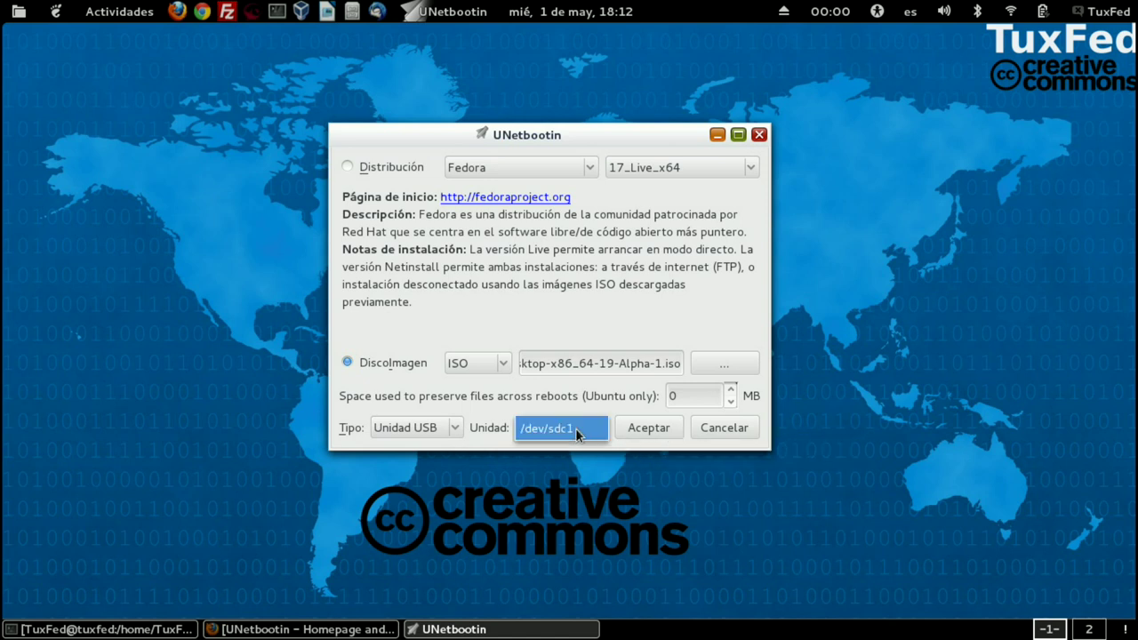
pyautogui.click(565, 434)
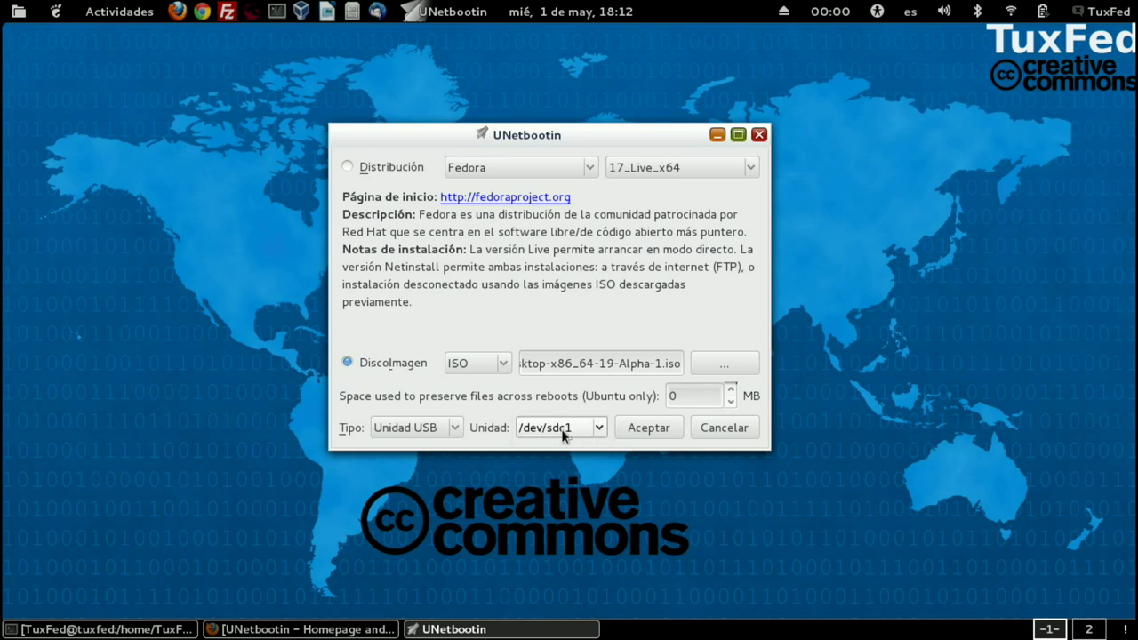
# Step: Switch to Monitor del sistema to check the /dev/sdc1 device in its file systems list, and return to UNetbootin
pyautogui.click(89, 9)
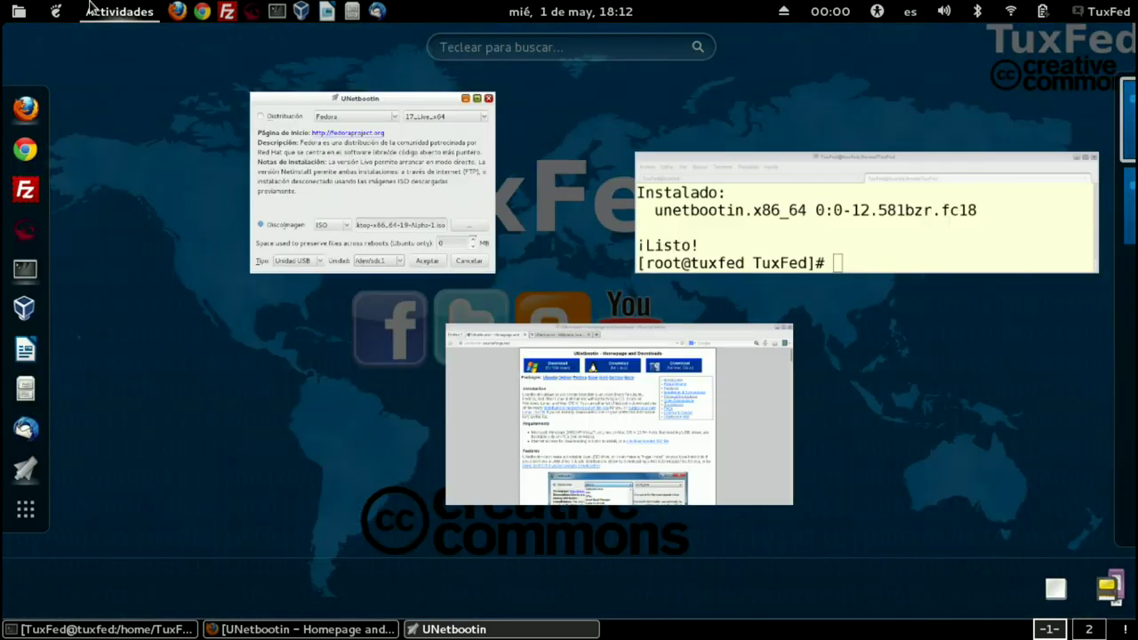
pyautogui.write('monit')
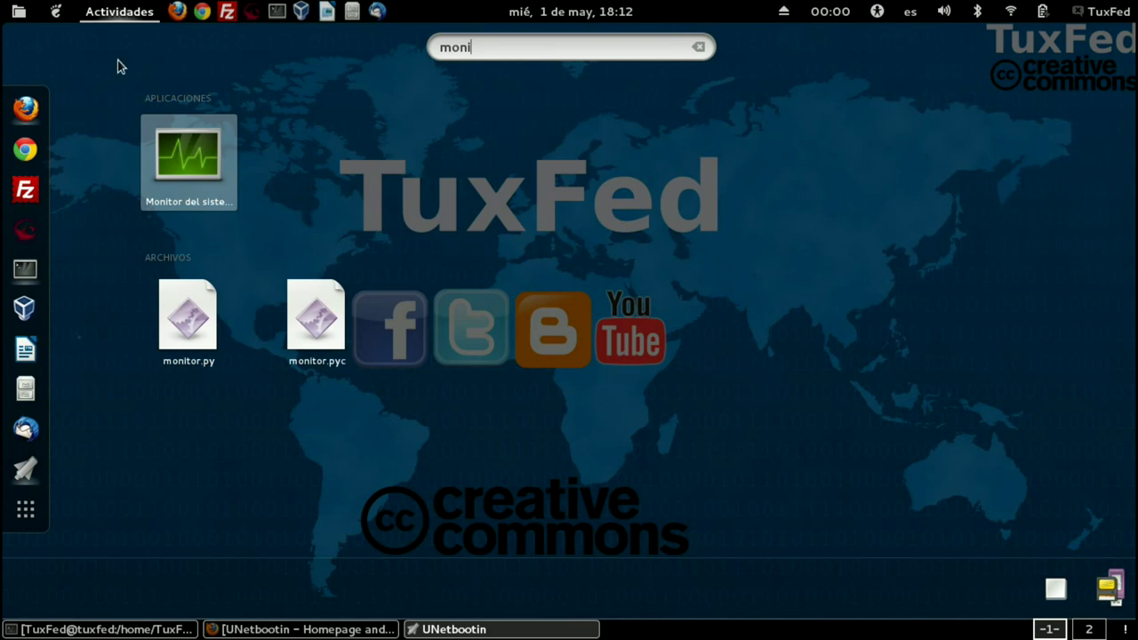
pyautogui.click(197, 181)
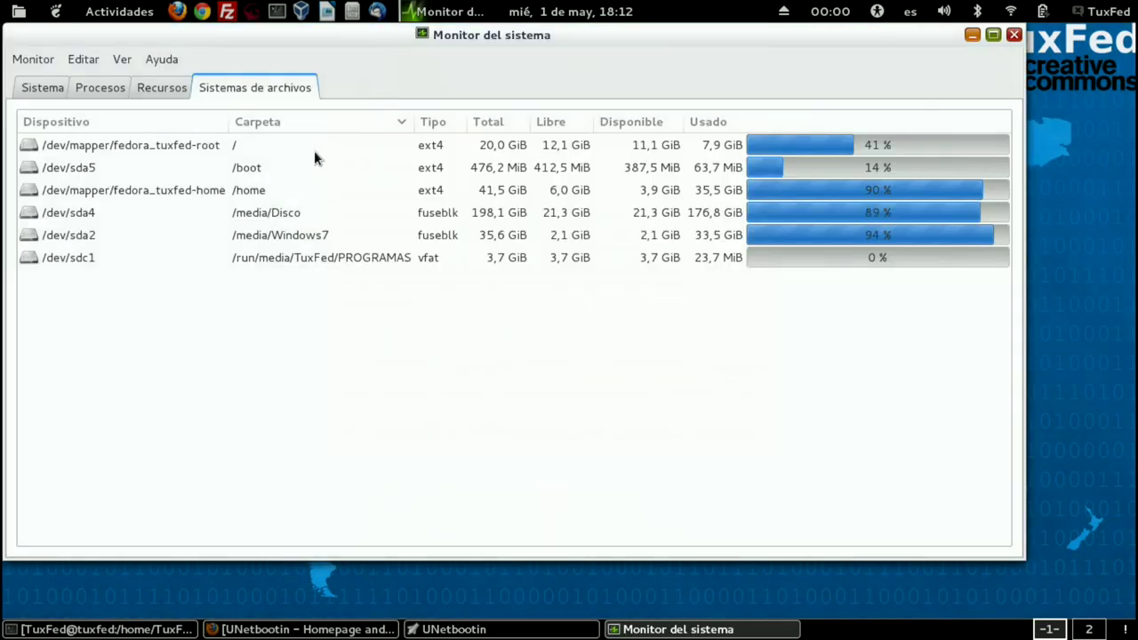
pyautogui.click(82, 262)
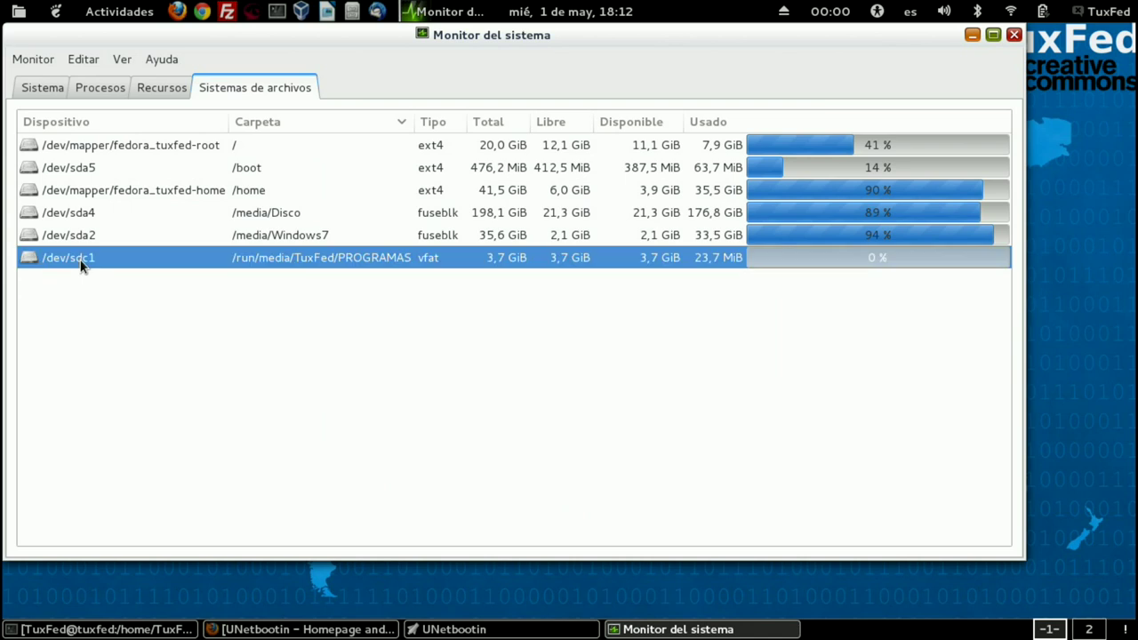
pyautogui.click(465, 631)
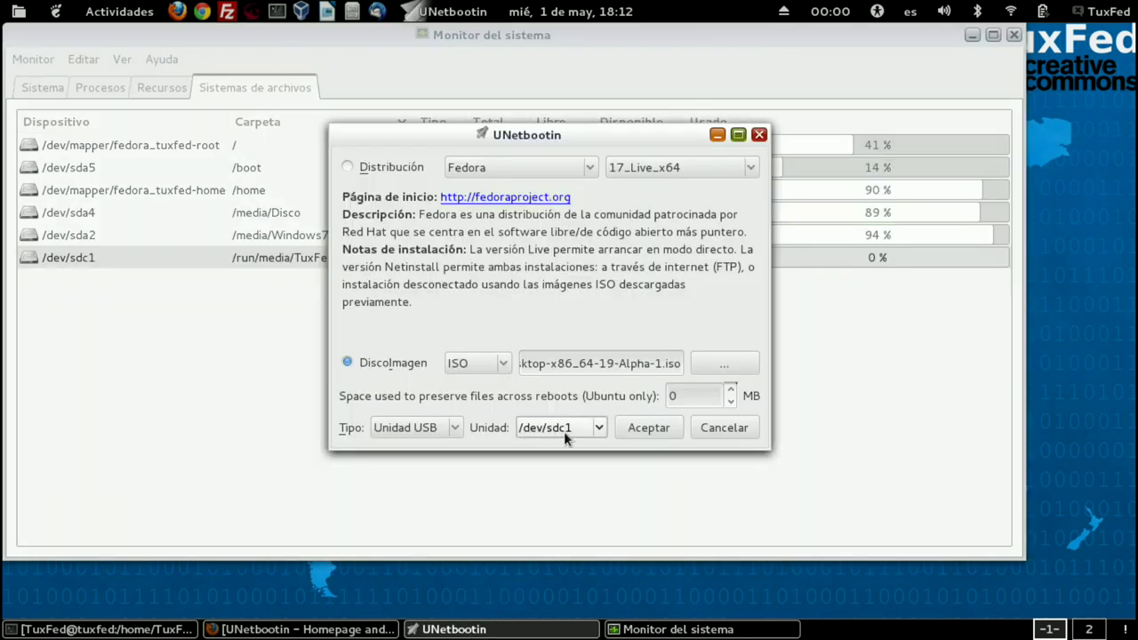
# Step: Check the mount folder of /dev/sdc1 in Monitor del sistema, and minimize that window to return to UNetbootin
pyautogui.click(213, 332)
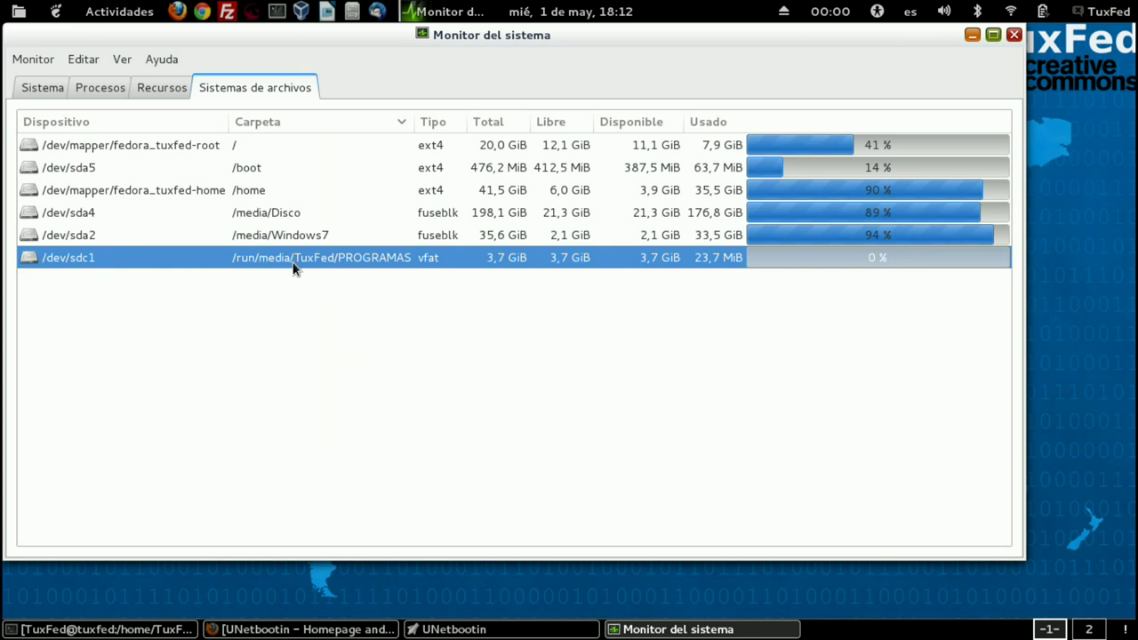
pyautogui.click(687, 633)
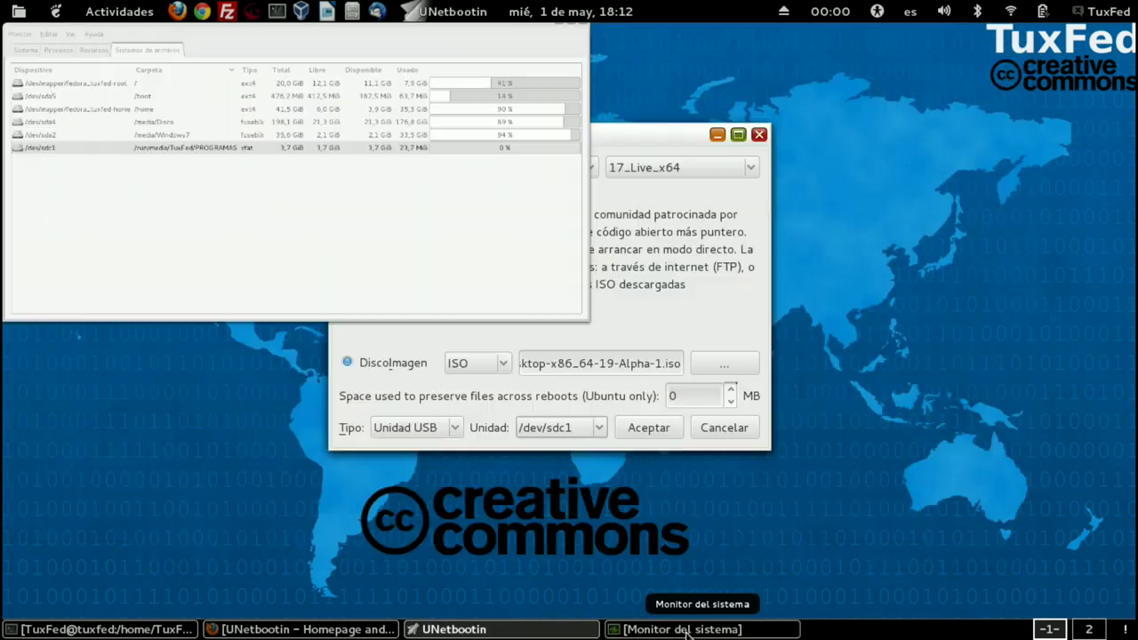
# Step: Keep /dev/sdc1 as the target drive and start writing the Fedora ISO image to the USB drive
pyautogui.click(600, 429)
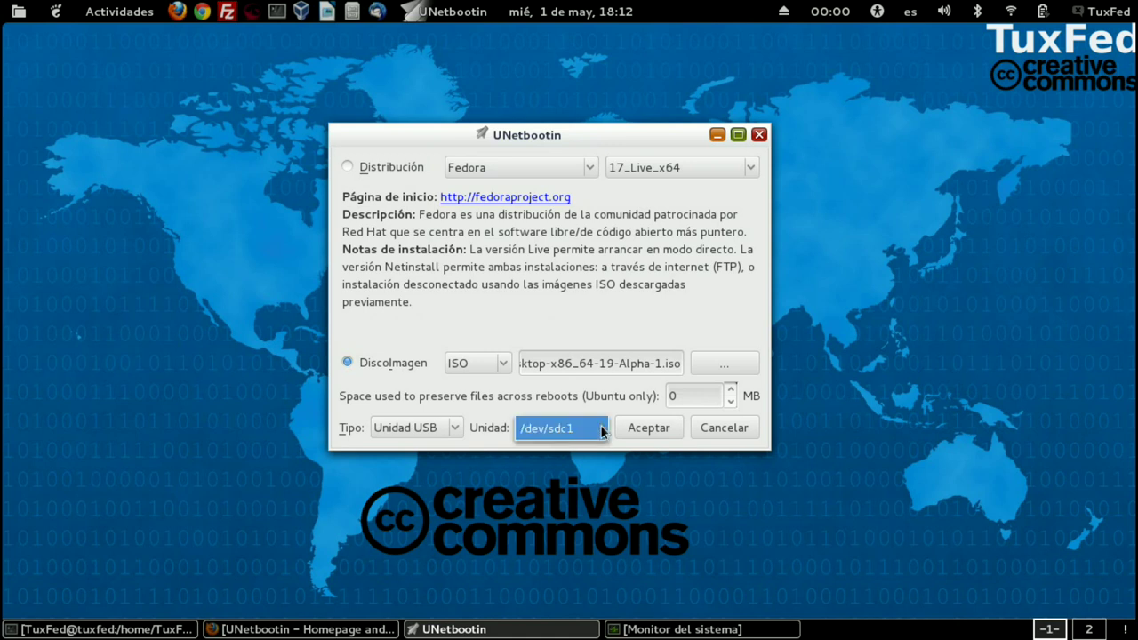
pyautogui.click(602, 432)
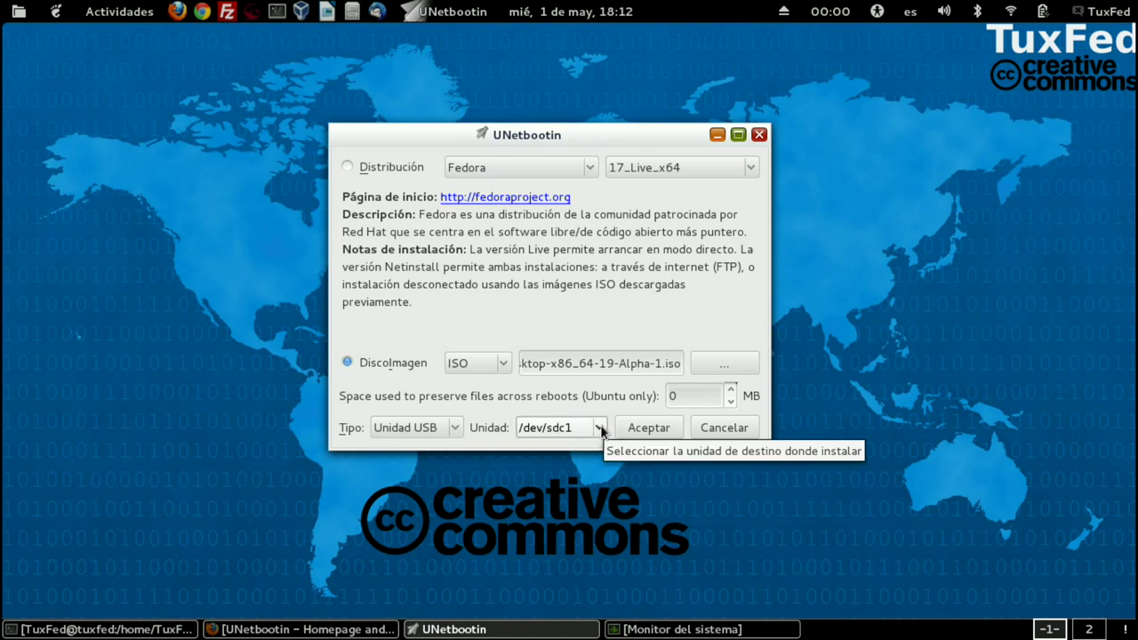
pyautogui.click(601, 431)
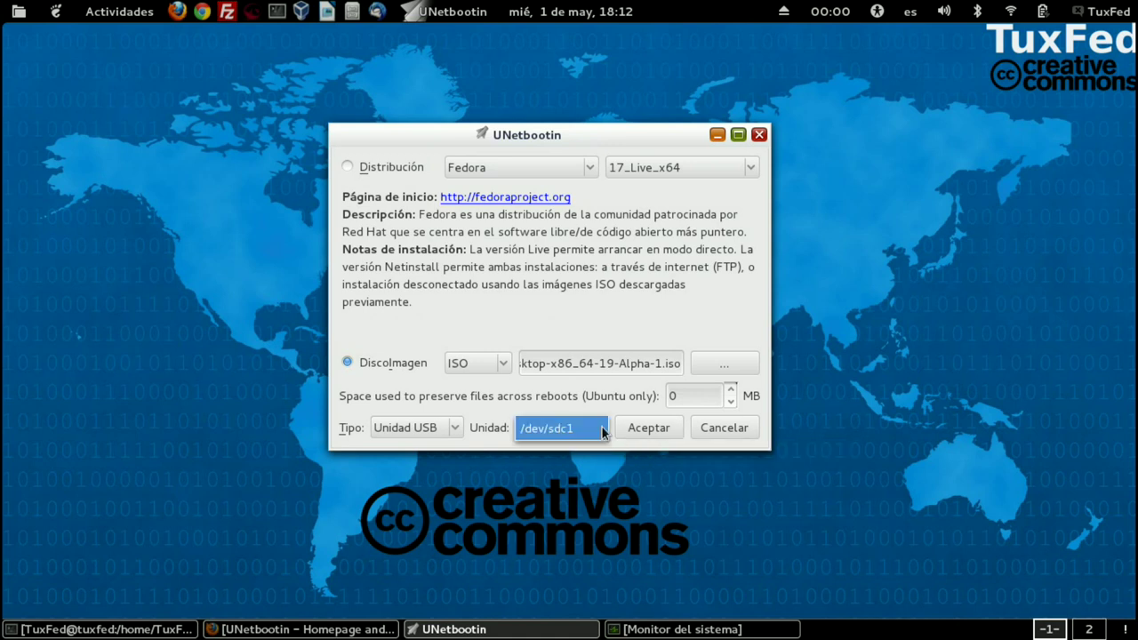
pyautogui.click(602, 431)
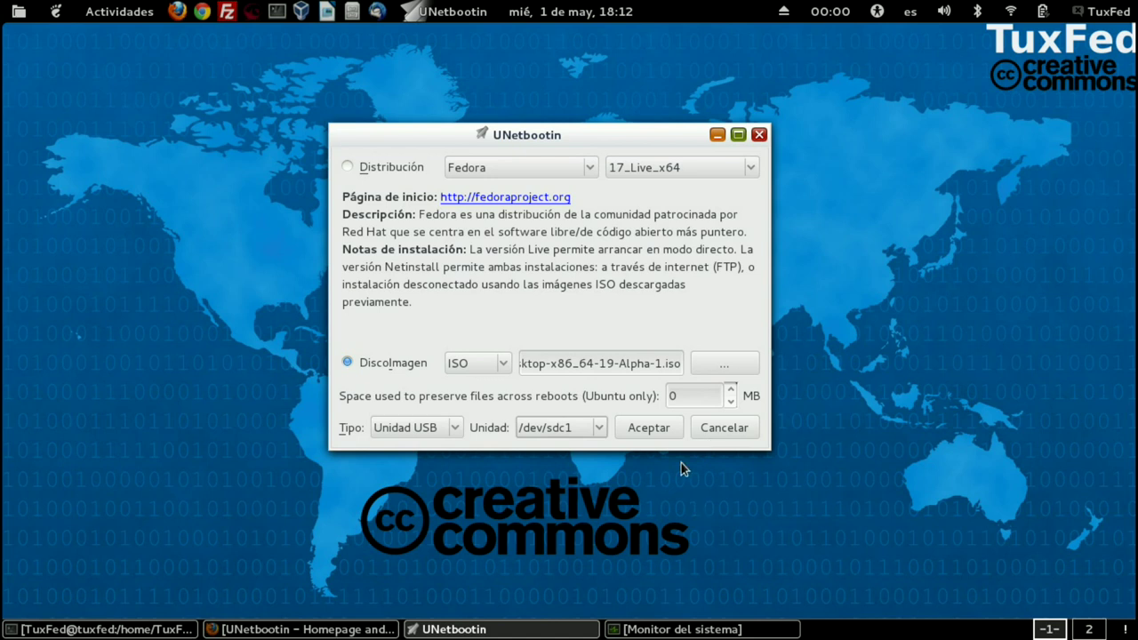
pyautogui.click(656, 430)
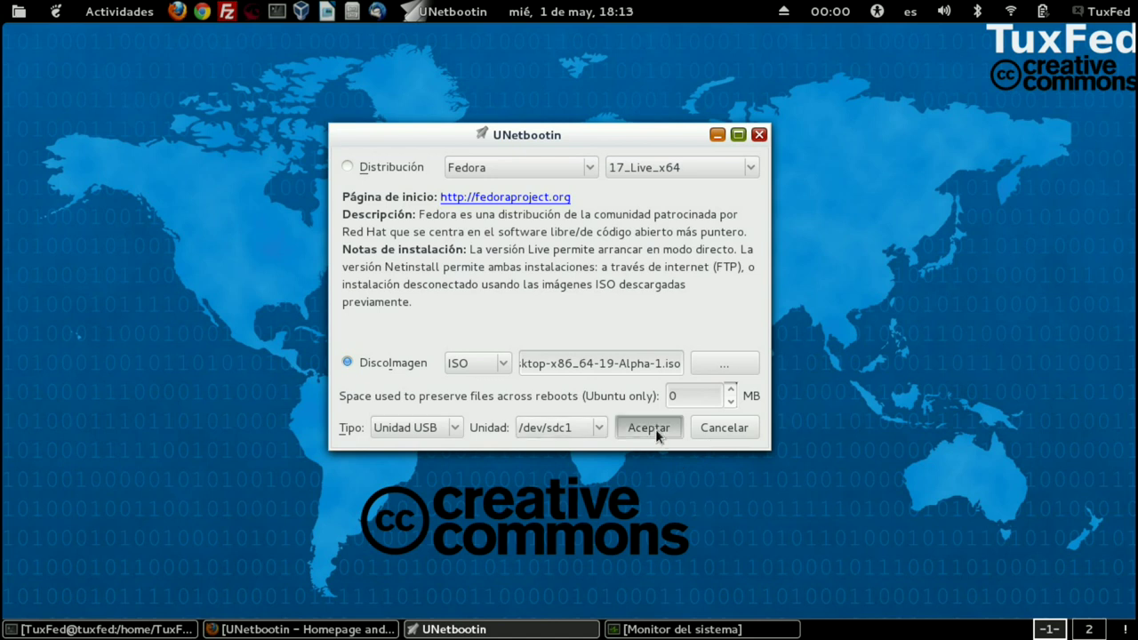